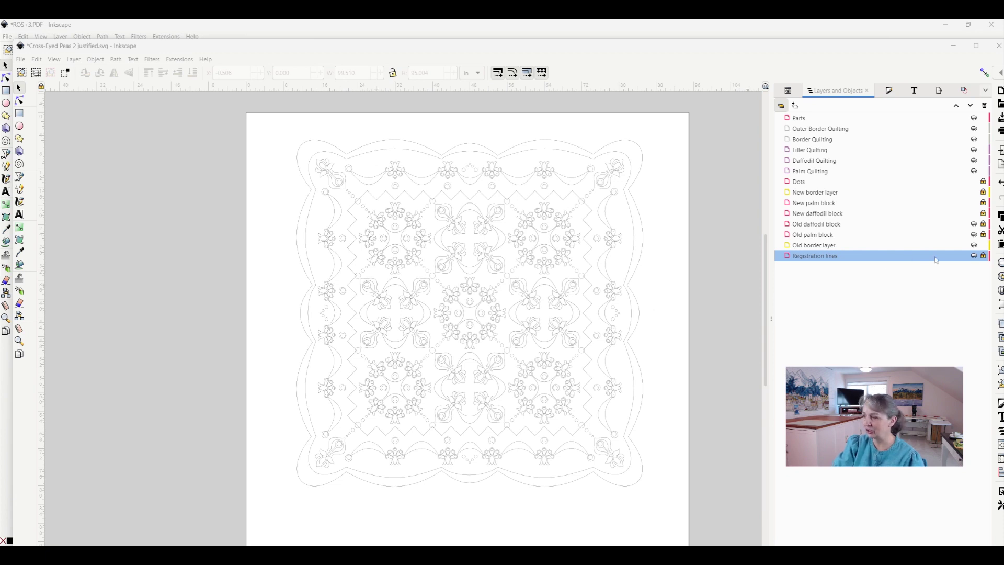
# Briefly toggle Registration lines, then show the Palm, Daffodil and Border Quilting layers
pyautogui.click(974, 256)
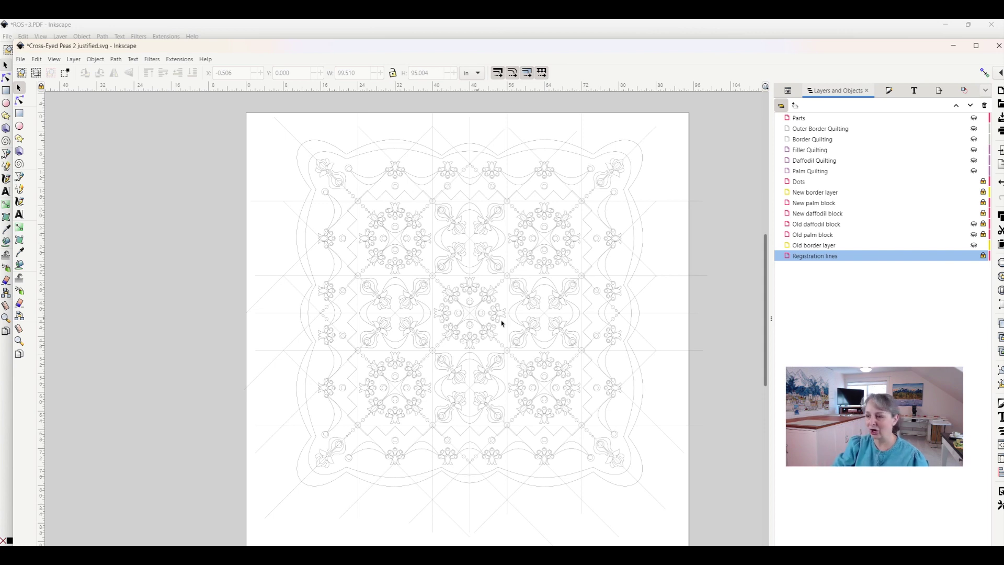
pyautogui.click(974, 256)
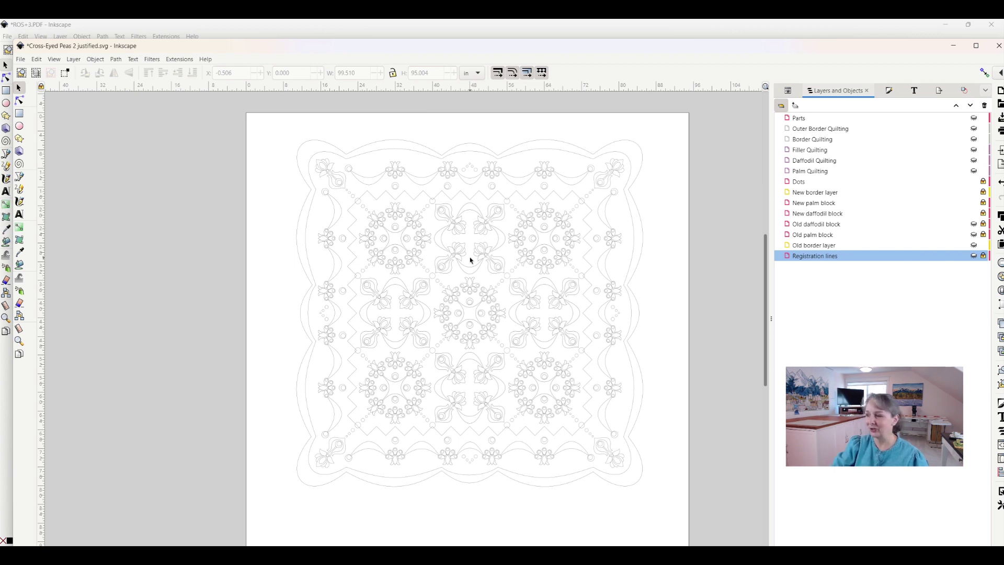
pyautogui.click(974, 171)
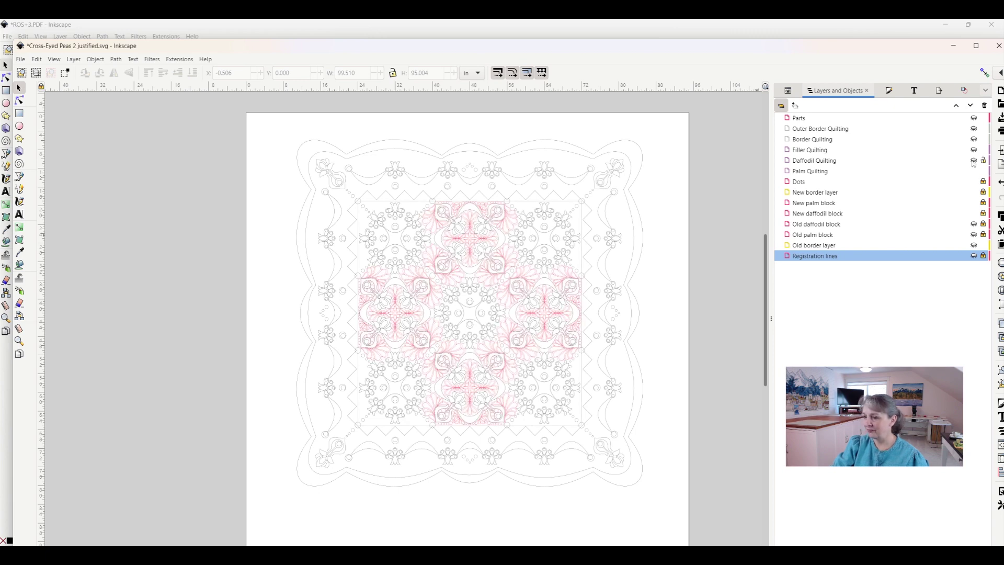
pyautogui.click(974, 161)
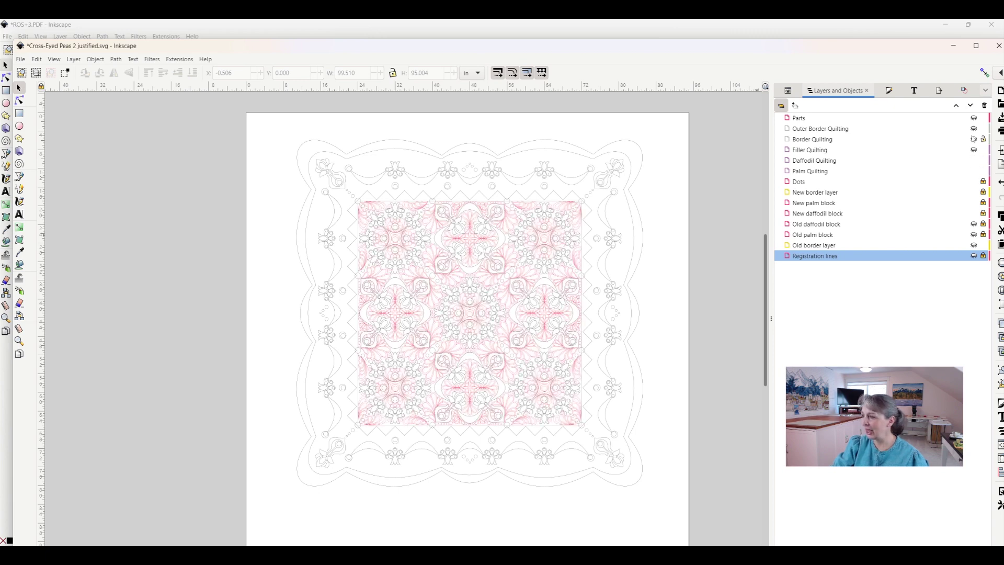
pyautogui.click(974, 140)
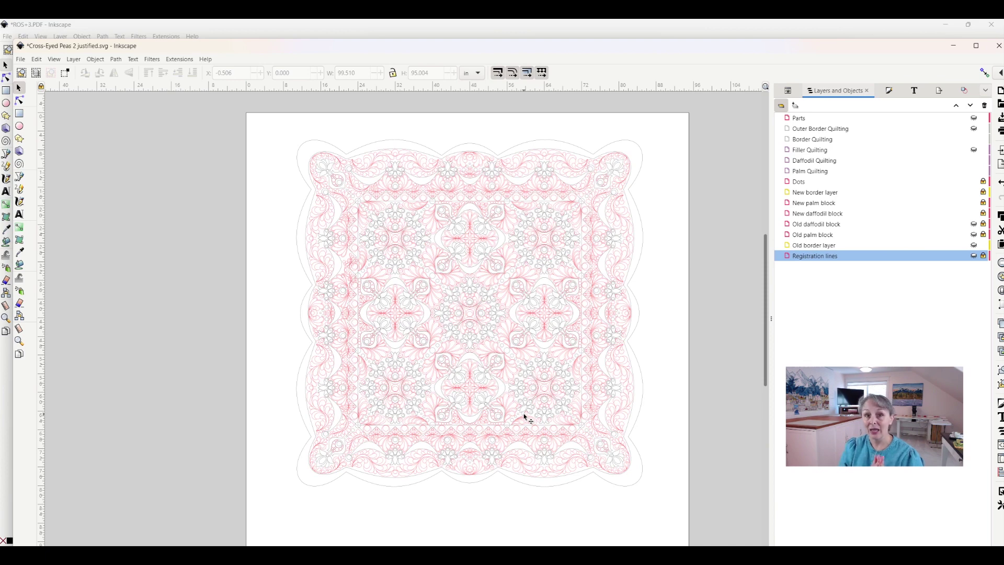
# Bring the ROS+3.PDF document forward and select its Layer 1 with the scanned wreath
pyautogui.moveTo(557, 555)
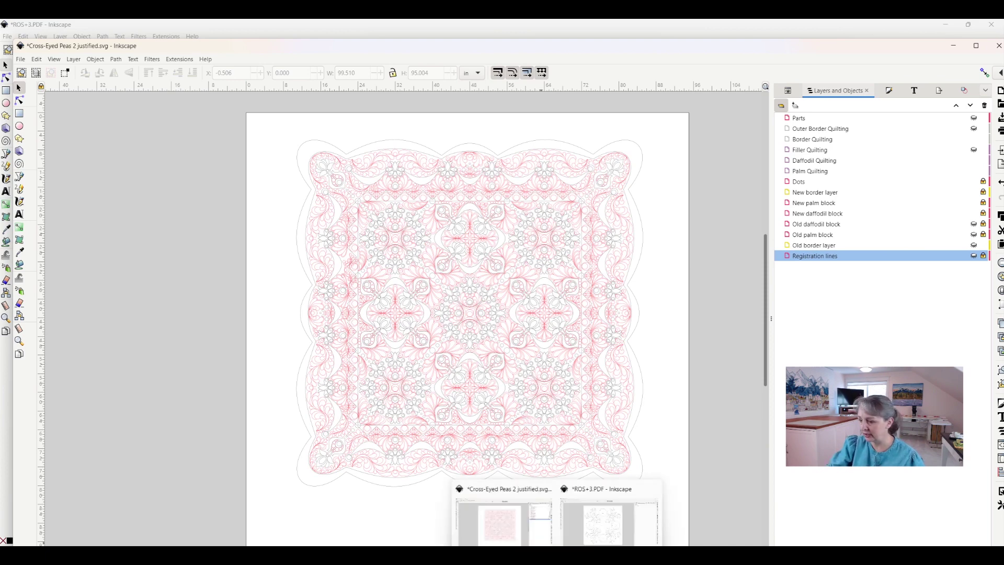
pyautogui.click(588, 531)
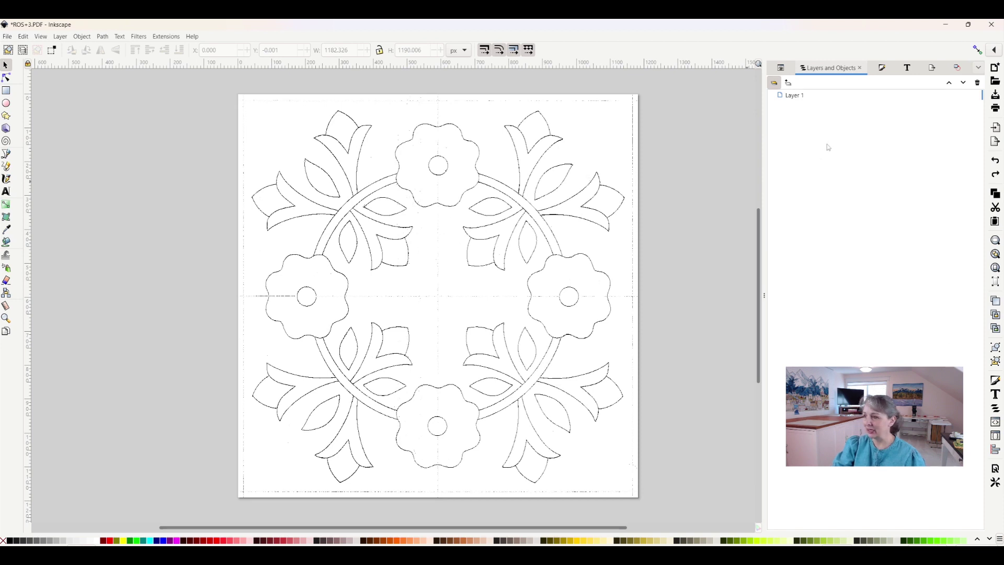
pyautogui.moveTo(806, 96)
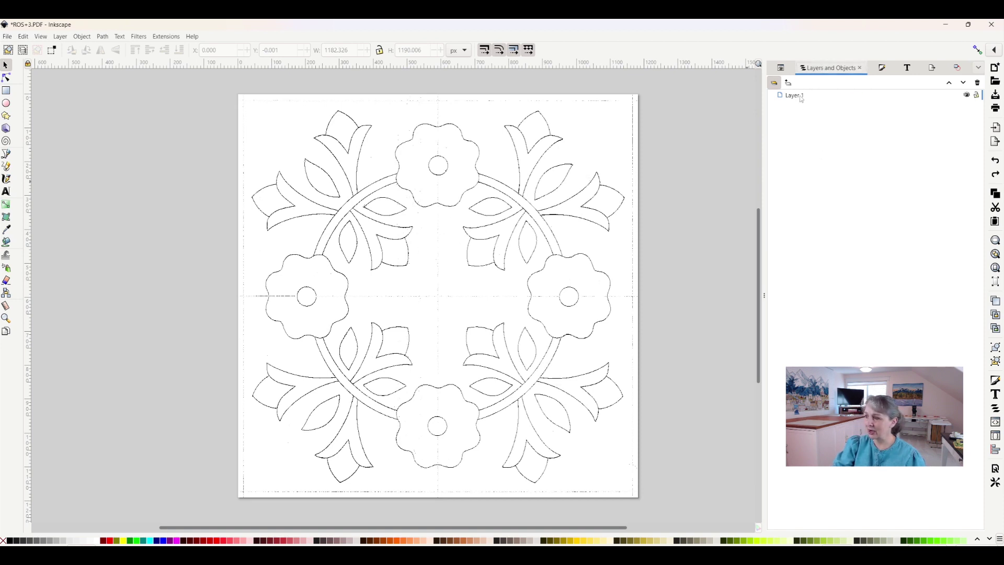
pyautogui.click(802, 97)
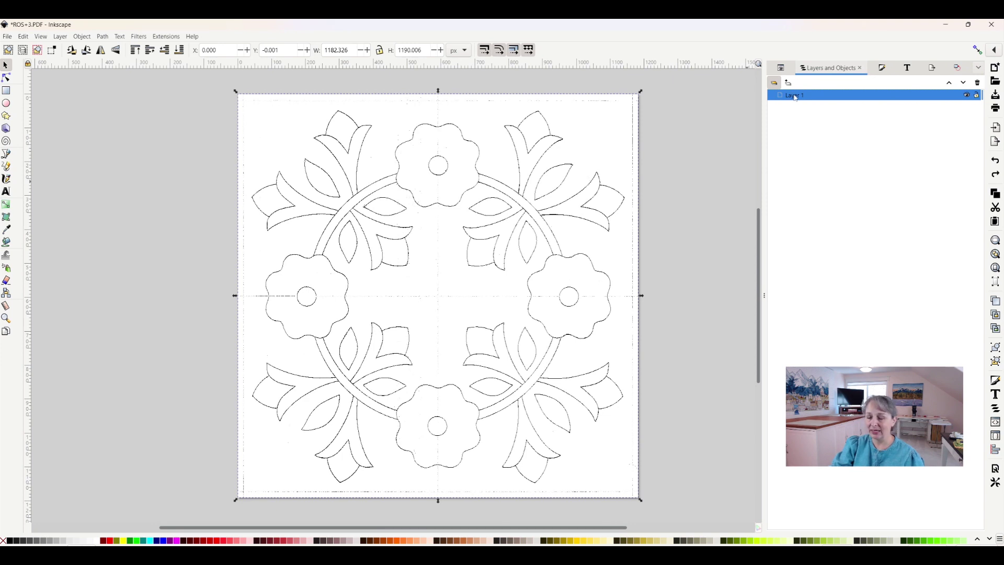
# Rename Layer 1 in ROS+3.PDF to 'Base Layer' from its context menu
pyautogui.rightClick(796, 97)
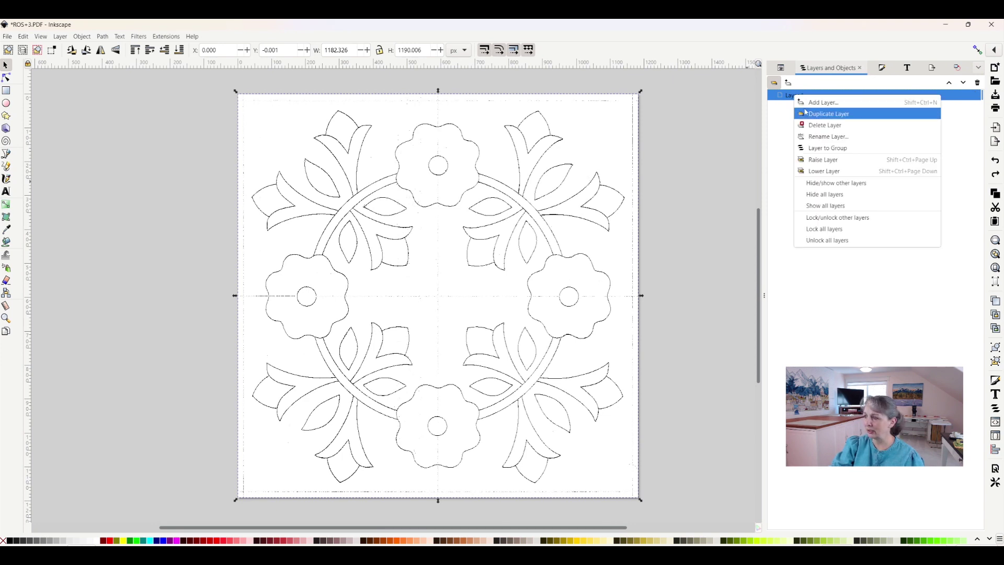
pyautogui.click(829, 137)
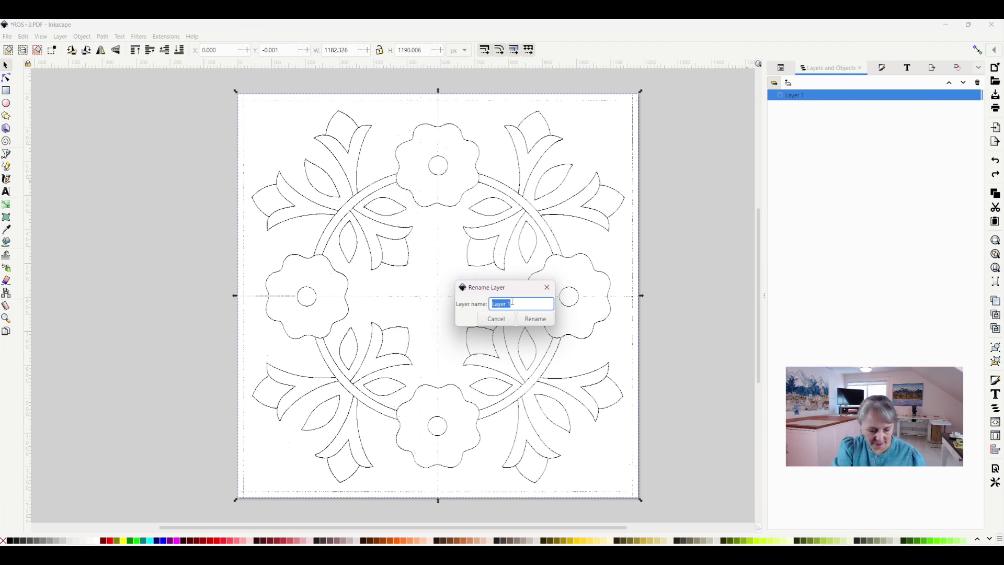
pyautogui.write('Base')
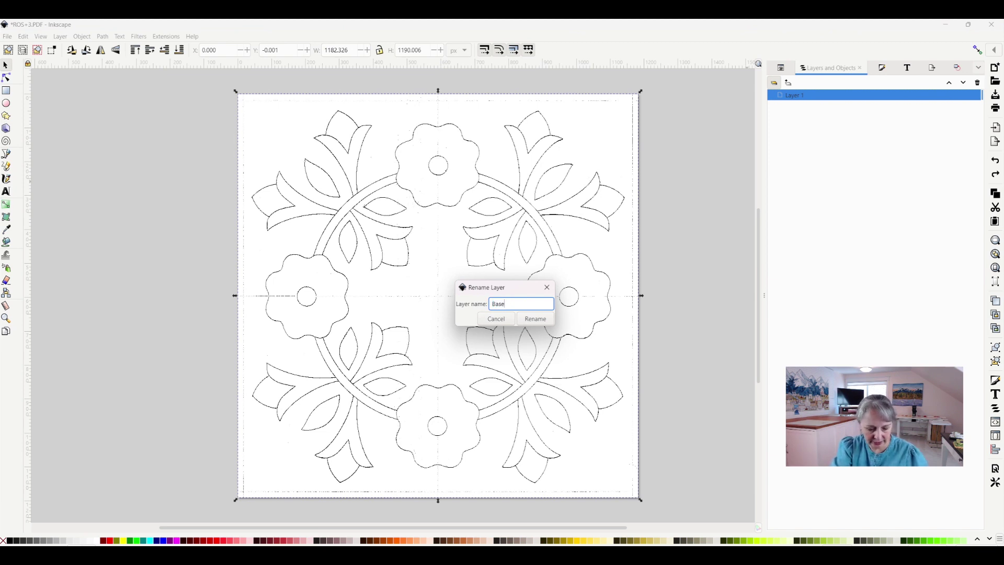
pyautogui.write(' Layer')
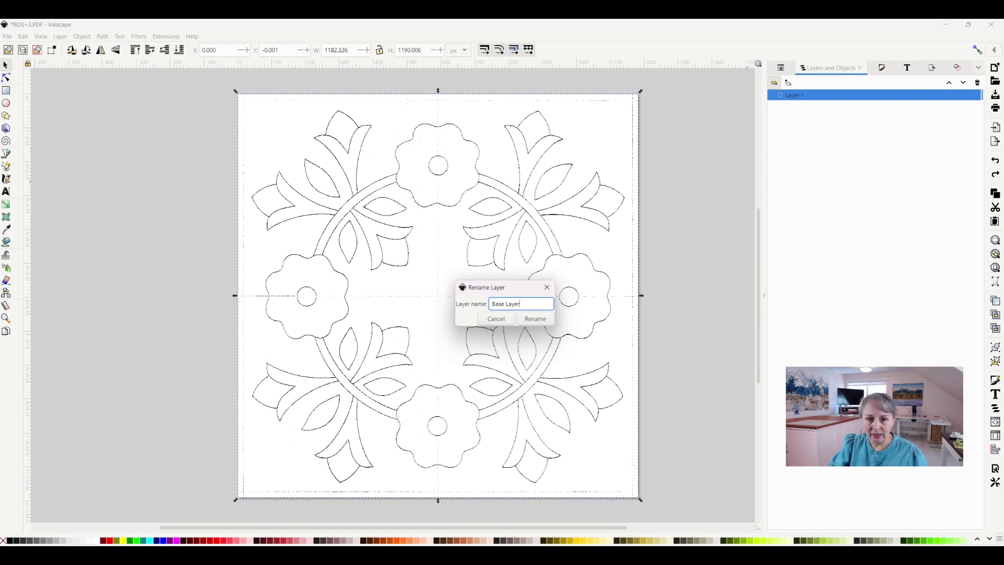
pyautogui.click(532, 320)
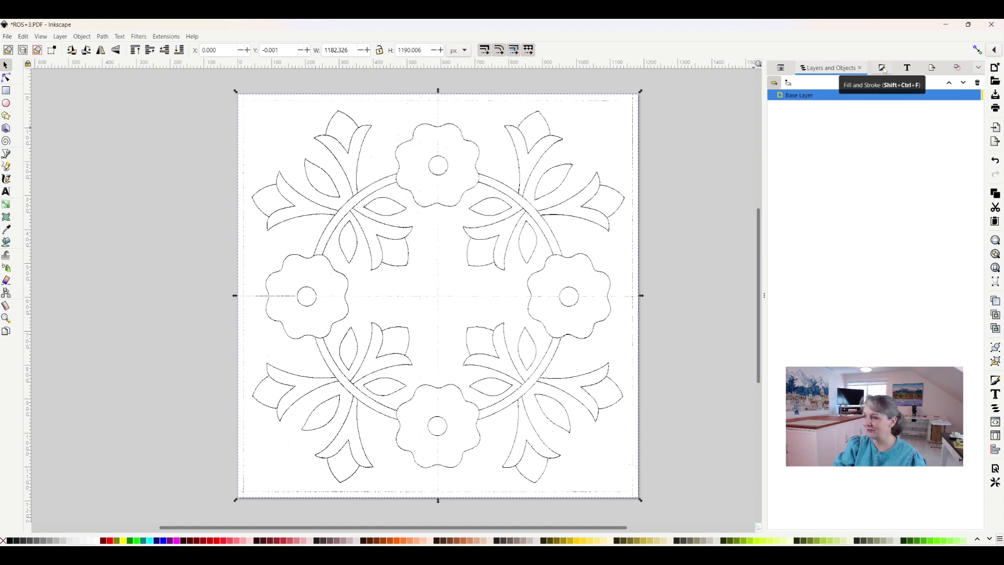
# Lower the Base Layer scan's opacity to about 25.6% in Fill and Stroke
pyautogui.click(883, 69)
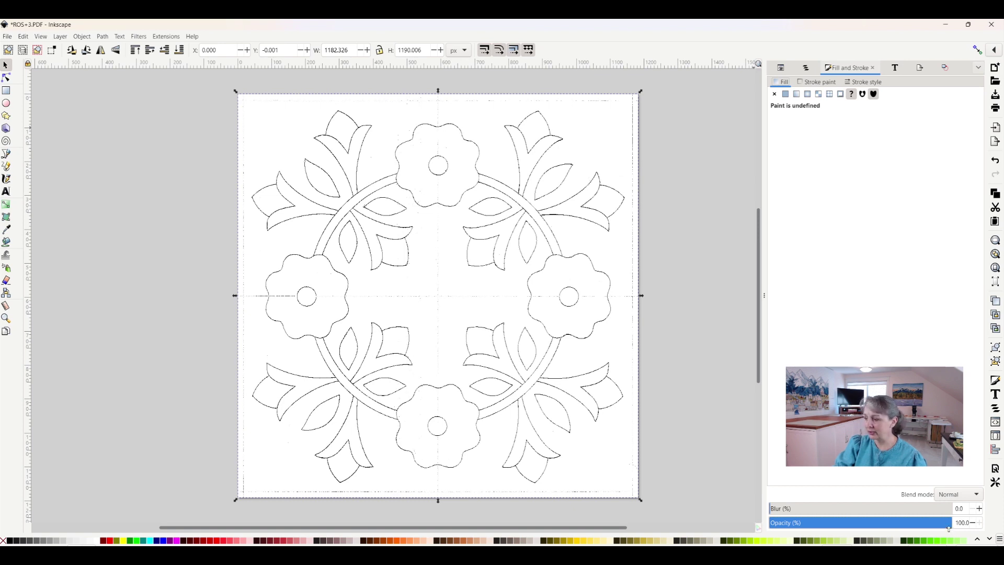
pyautogui.moveTo(951, 527); pyautogui.dragTo(816, 528)
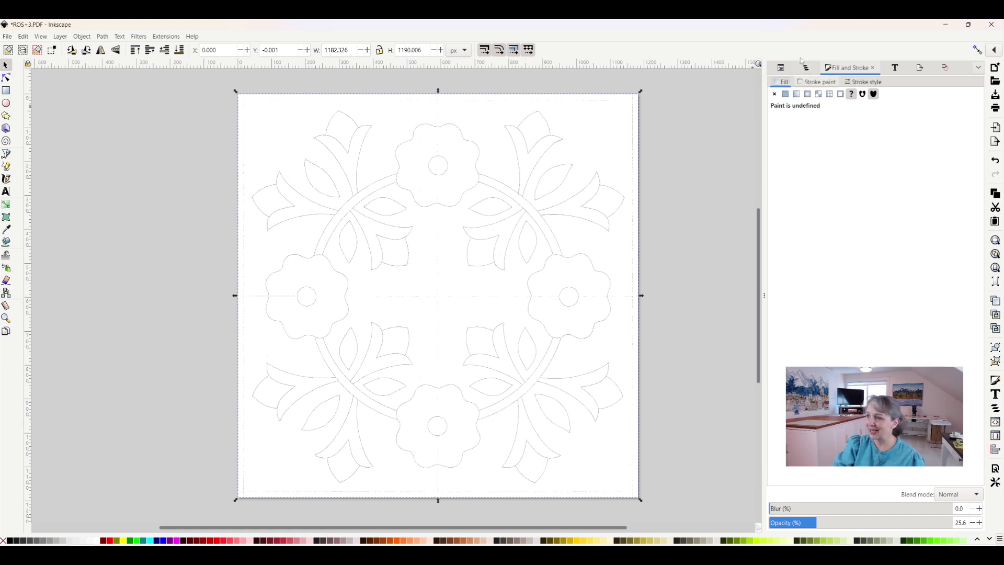
# Lock the Base Layer in the layers list and deselect the drawing
pyautogui.click(813, 72)
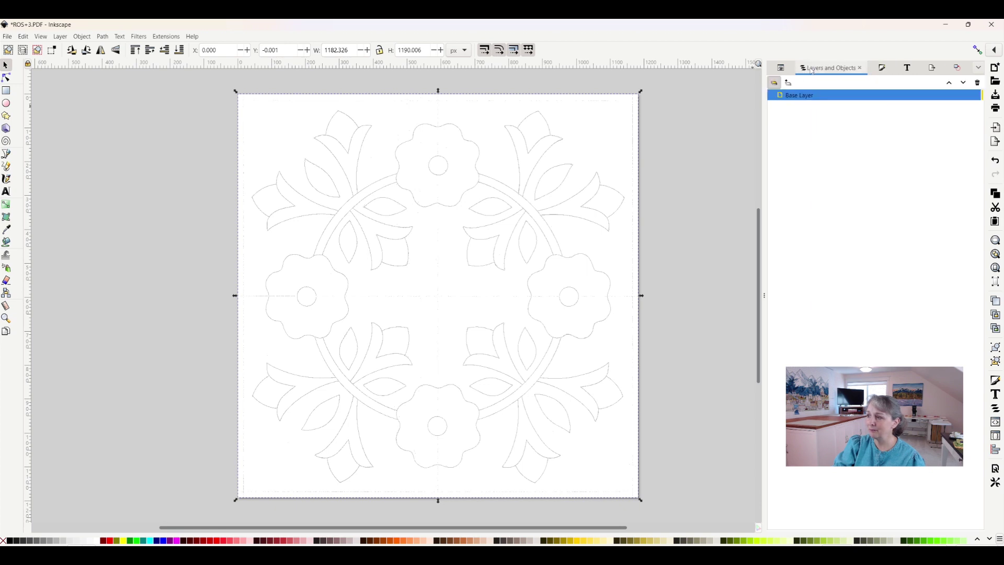
pyautogui.moveTo(824, 101)
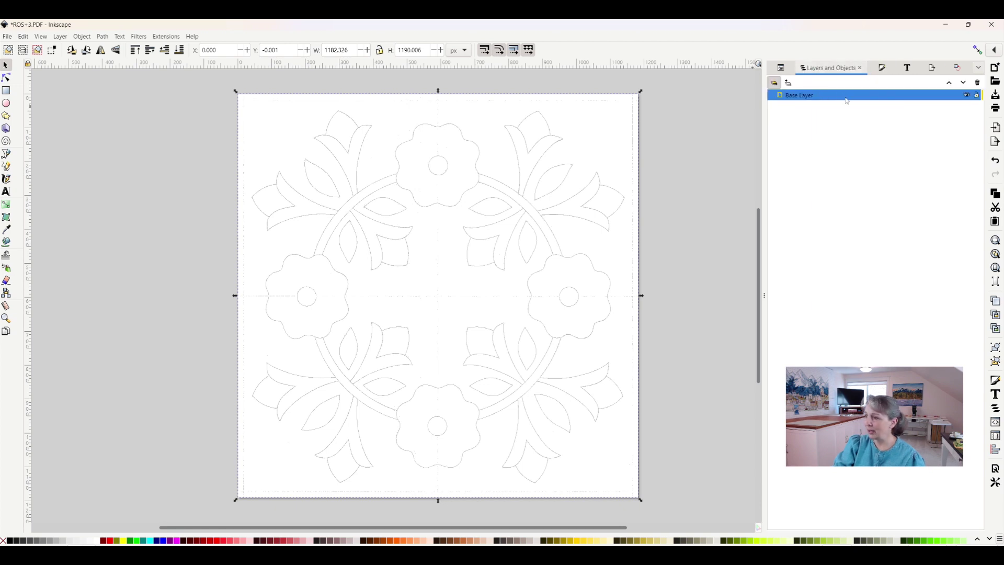
pyautogui.click(976, 96)
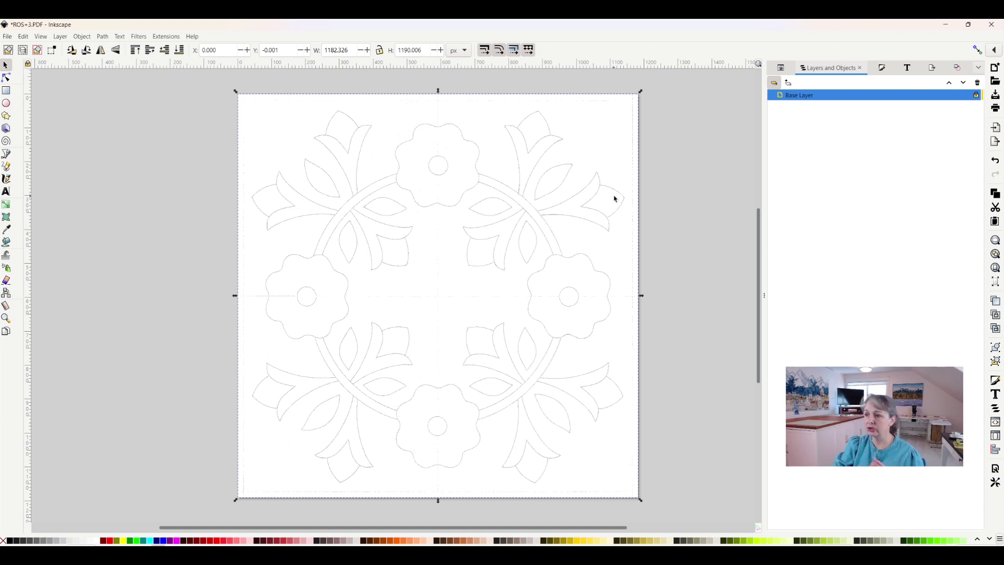
pyautogui.click(695, 192)
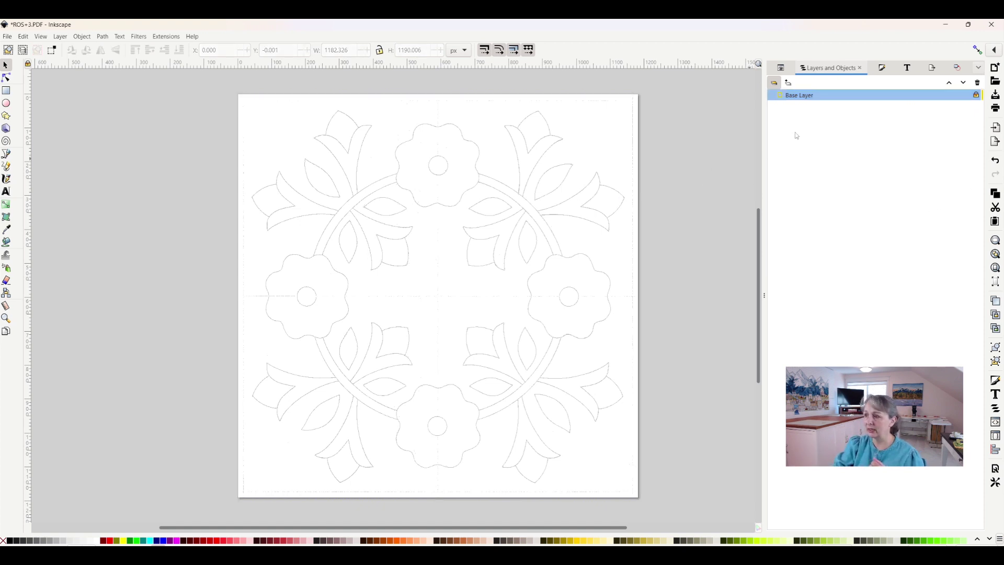
# Add a new layer named 'Layer 2' positioned above the current layer
pyautogui.click(790, 83)
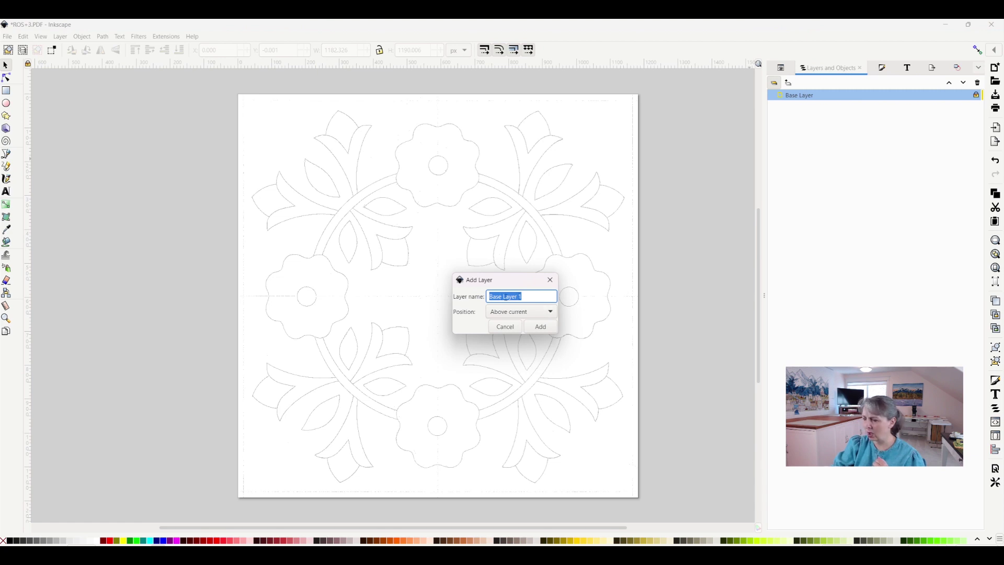
pyautogui.click(499, 296)
pyautogui.doubleClick(497, 296)
pyautogui.press('BackSpace')
pyautogui.doubleClick(512, 296)
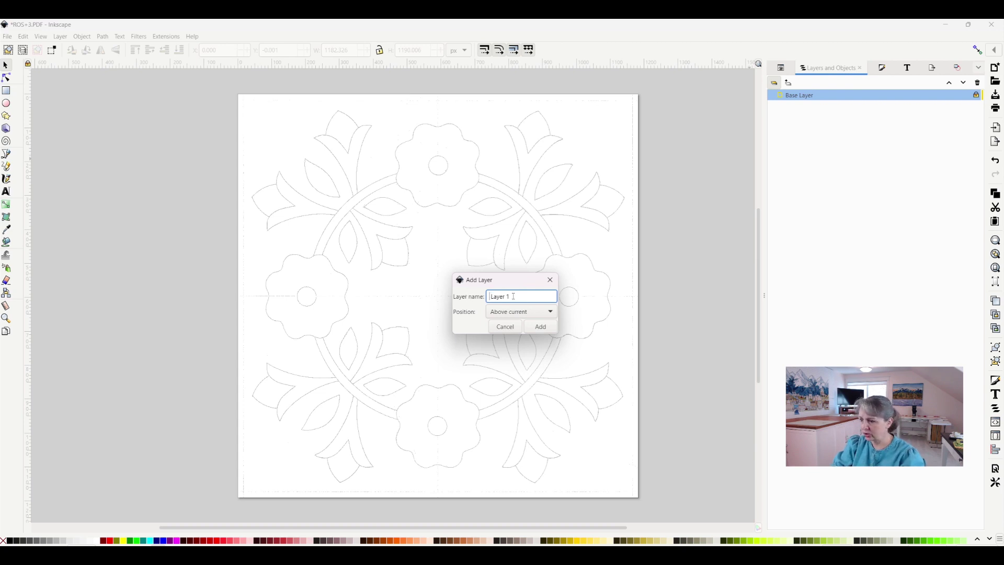
pyautogui.write('2')
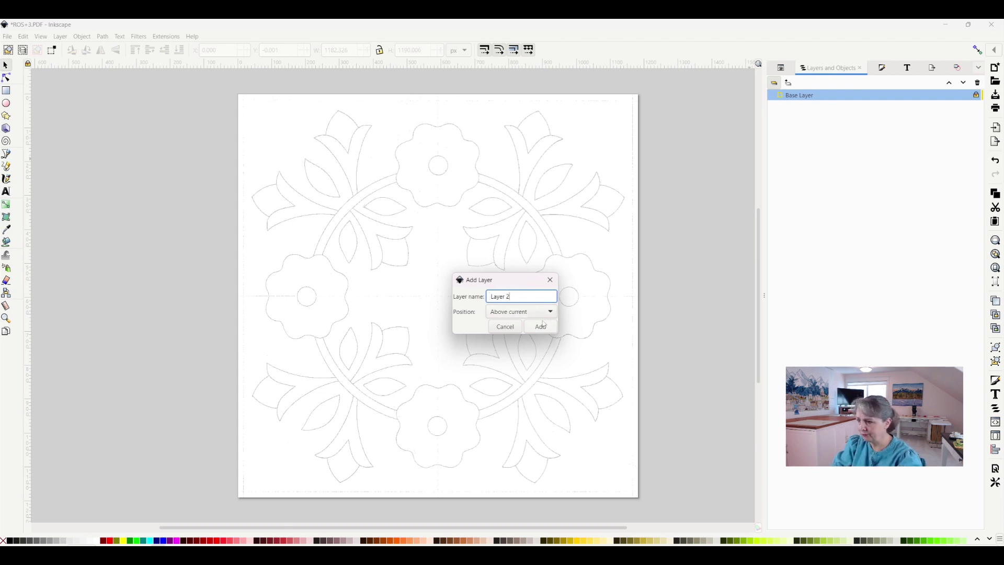
pyautogui.click(513, 313)
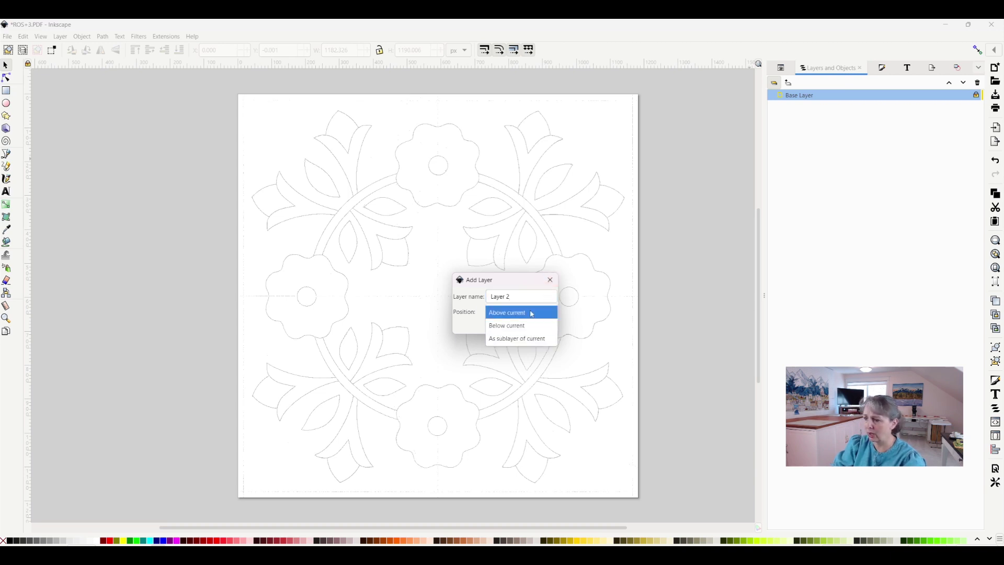
pyautogui.click(531, 314)
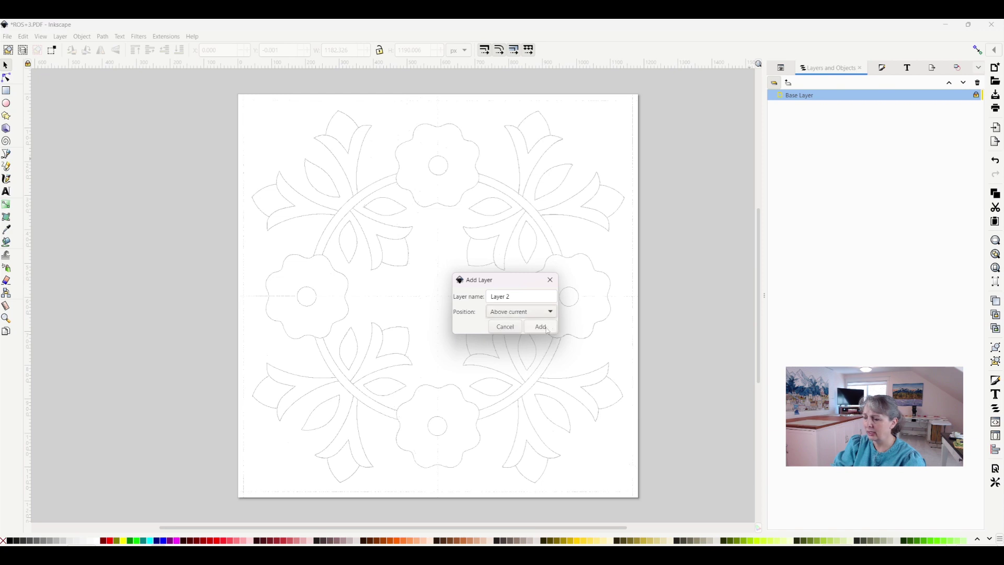
pyautogui.click(547, 329)
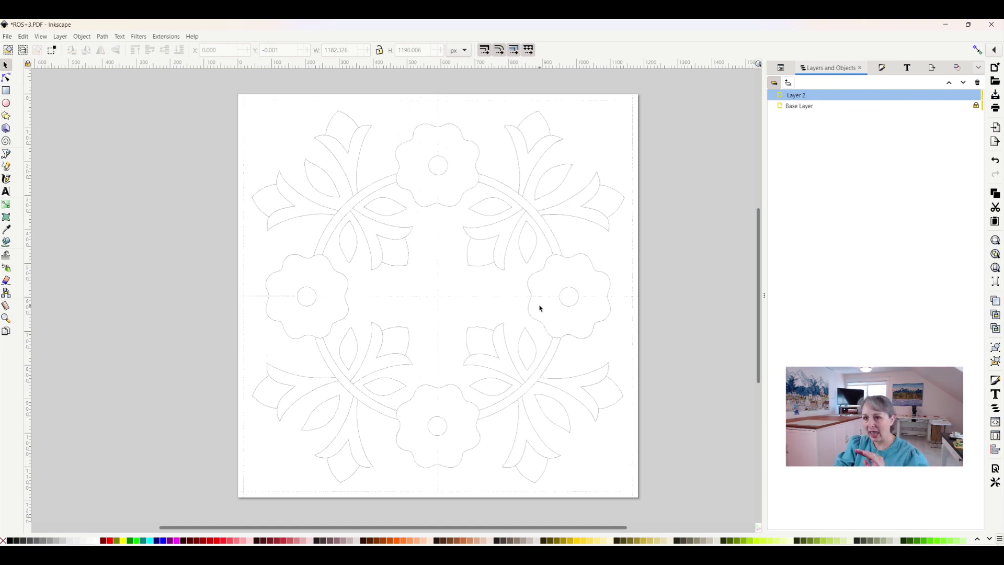
# Select the Base Layer and all of its wreath drawing on the canvas
pyautogui.click(810, 109)
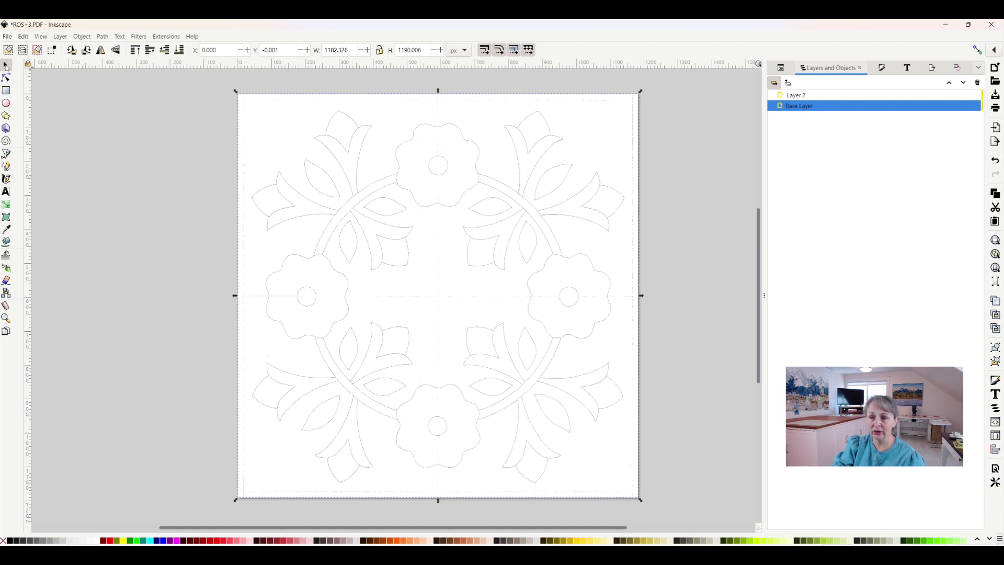
pyautogui.click(120, 127)
pyautogui.click(345, 103)
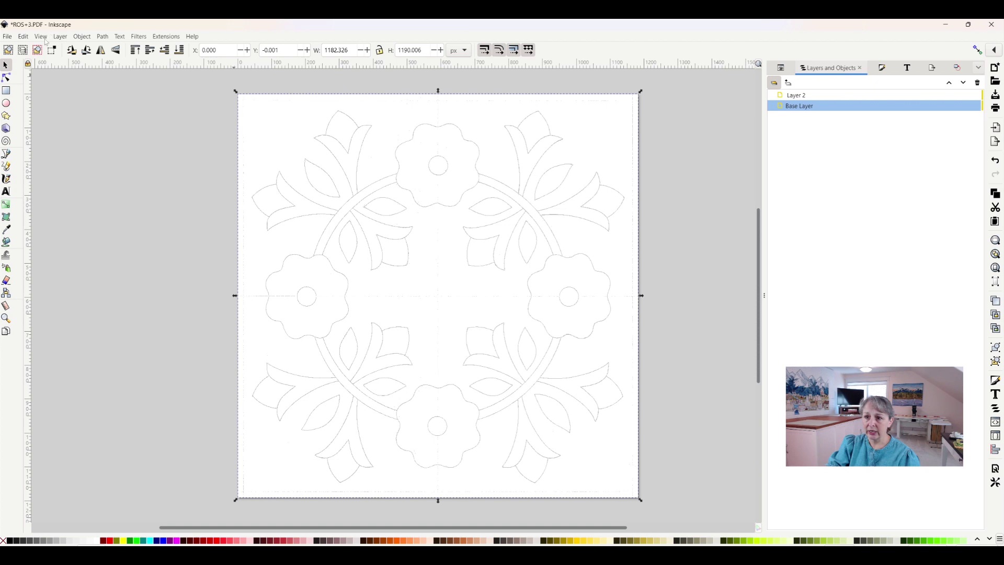
# Move the selected drawing to Layer 2 with Layer > Move Selection to Layer
pyautogui.click(60, 36)
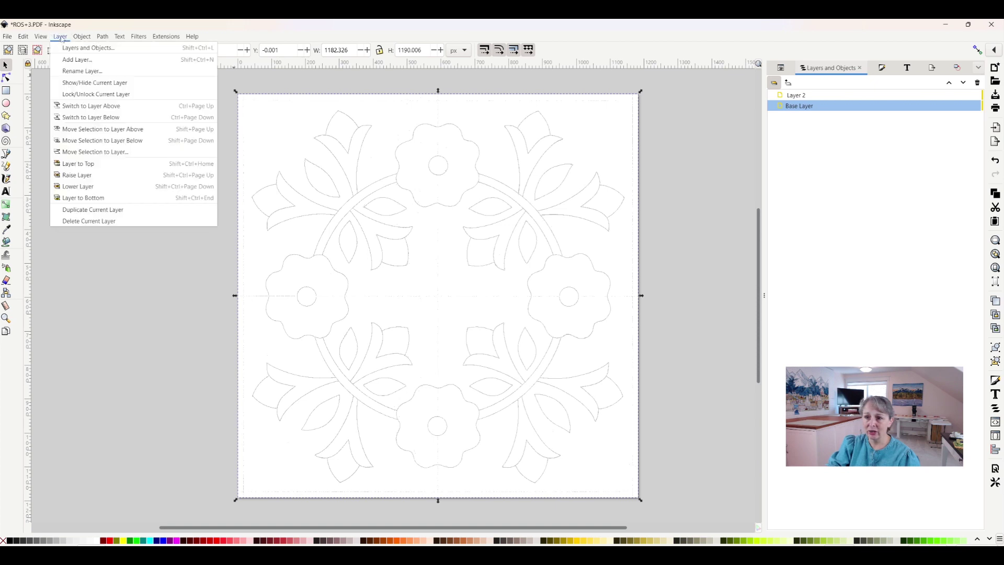
pyautogui.click(95, 152)
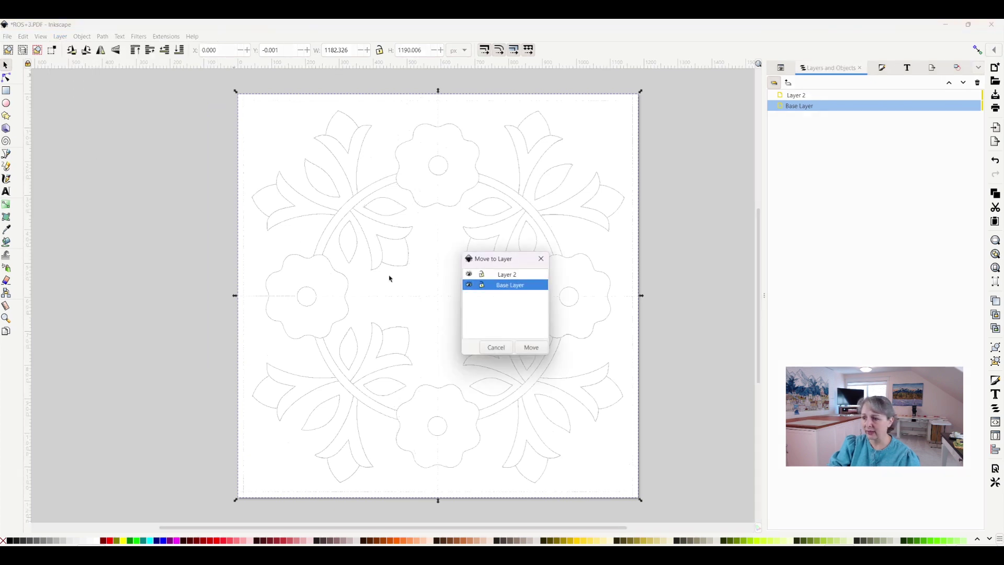
pyautogui.click(508, 276)
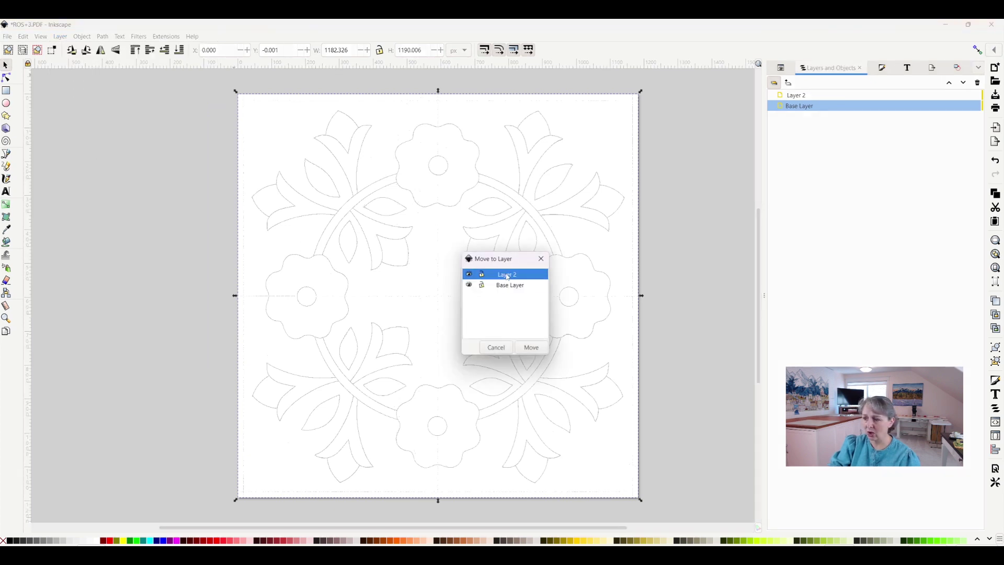
pyautogui.click(531, 348)
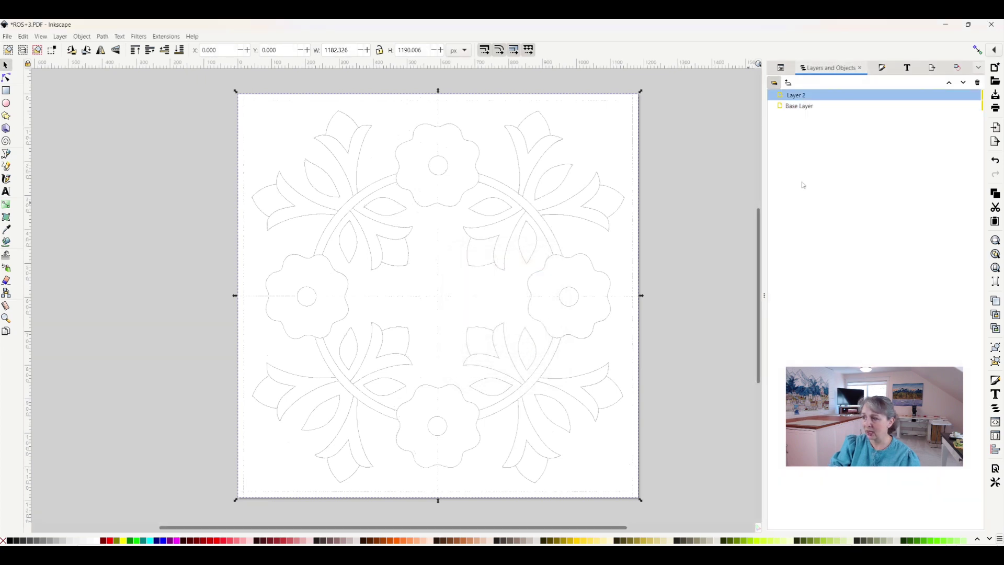
# Hide and reshow Layer 2 to confirm the drawing moved
pyautogui.moveTo(969, 109)
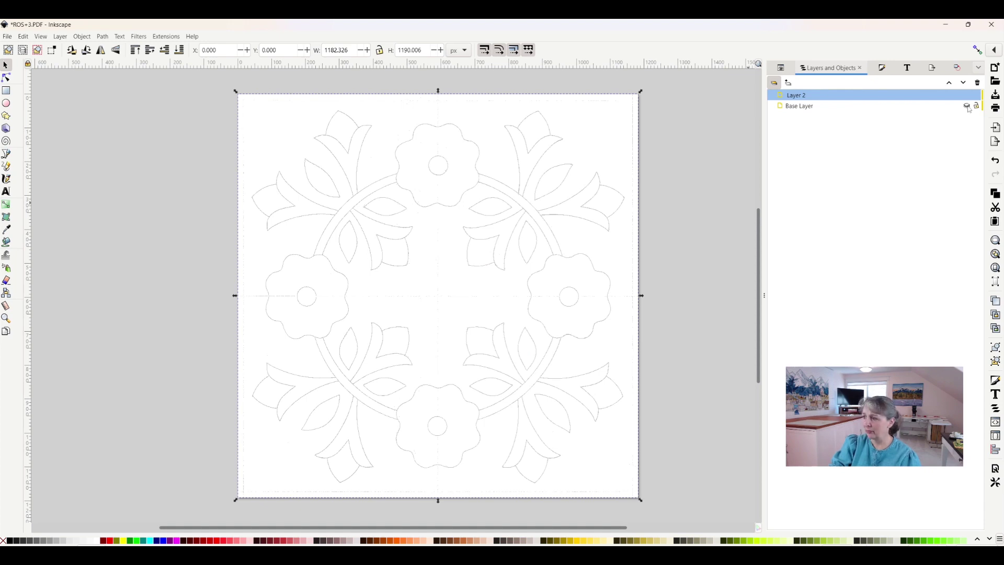
pyautogui.click(968, 97)
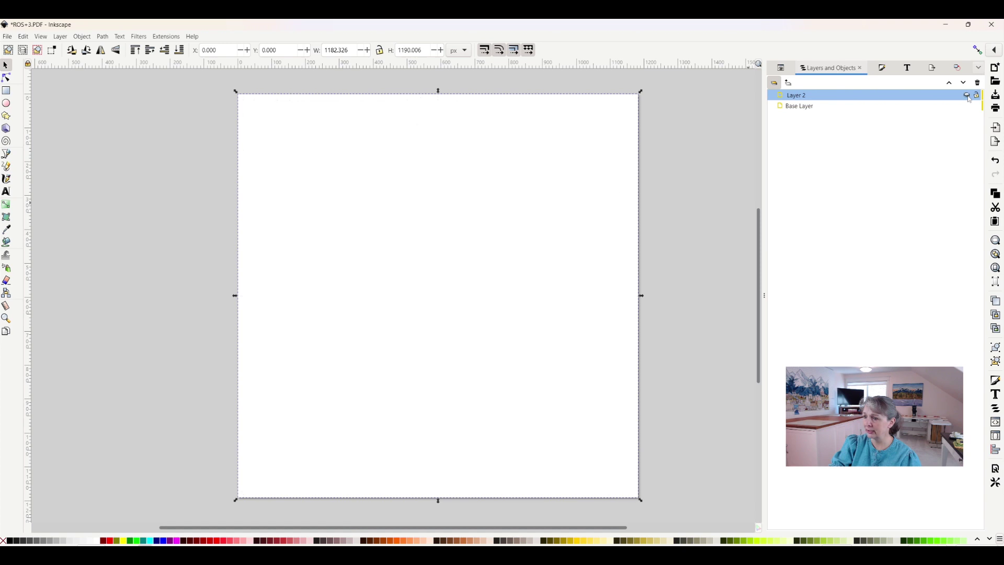
pyautogui.click(968, 96)
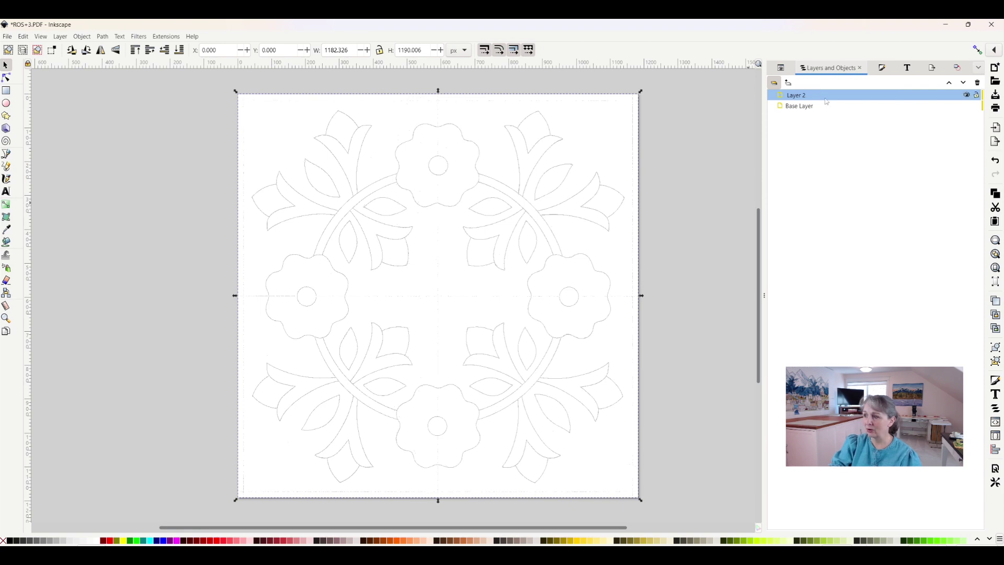
# Drag Layer 2 beneath the Base Layer in the layer stack
pyautogui.moveTo(827, 97); pyautogui.dragTo(828, 114)
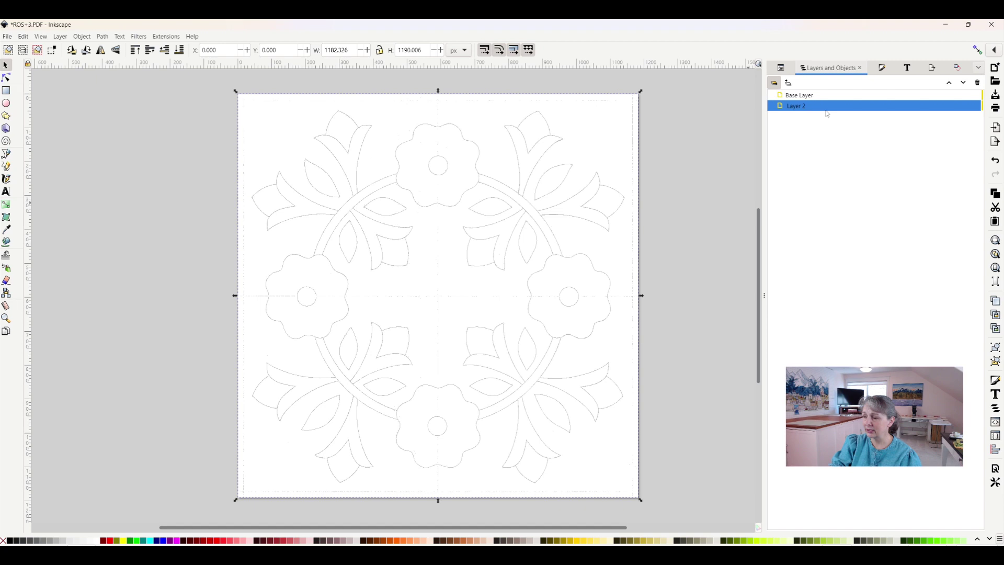